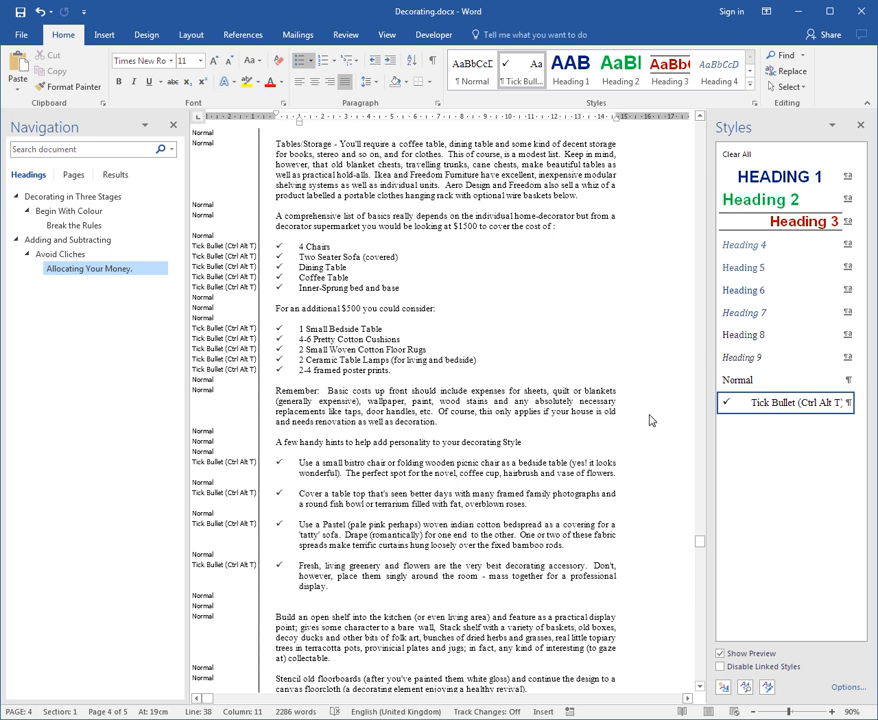
# - Reduce the hanging indent of the "Use a small bistro chair" bullet to about 0.5 cm and update the Tick Bullet style to match it
pyautogui.click(845, 403)
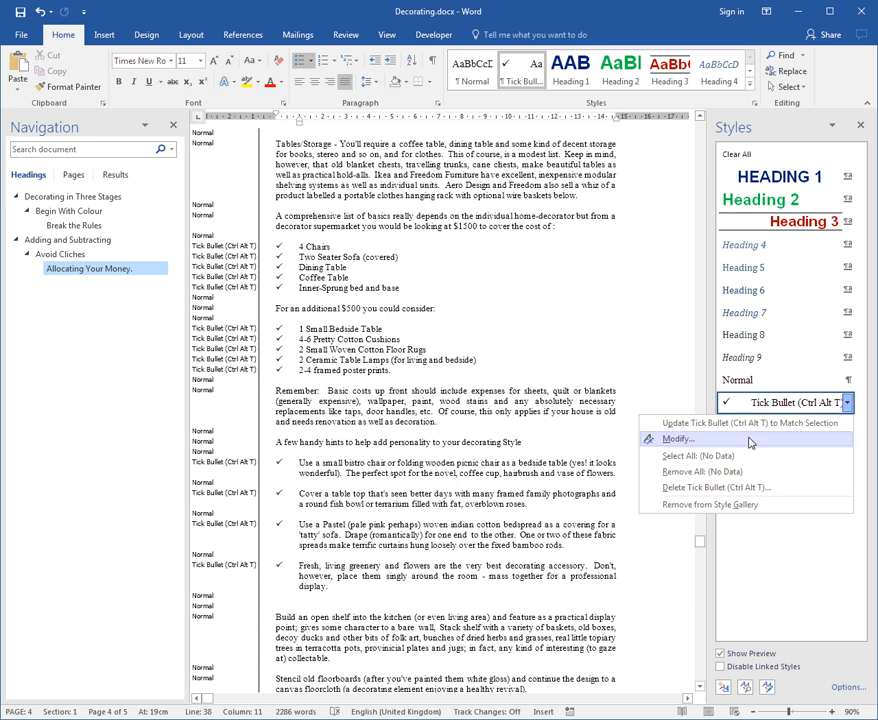
pyautogui.click(478, 476)
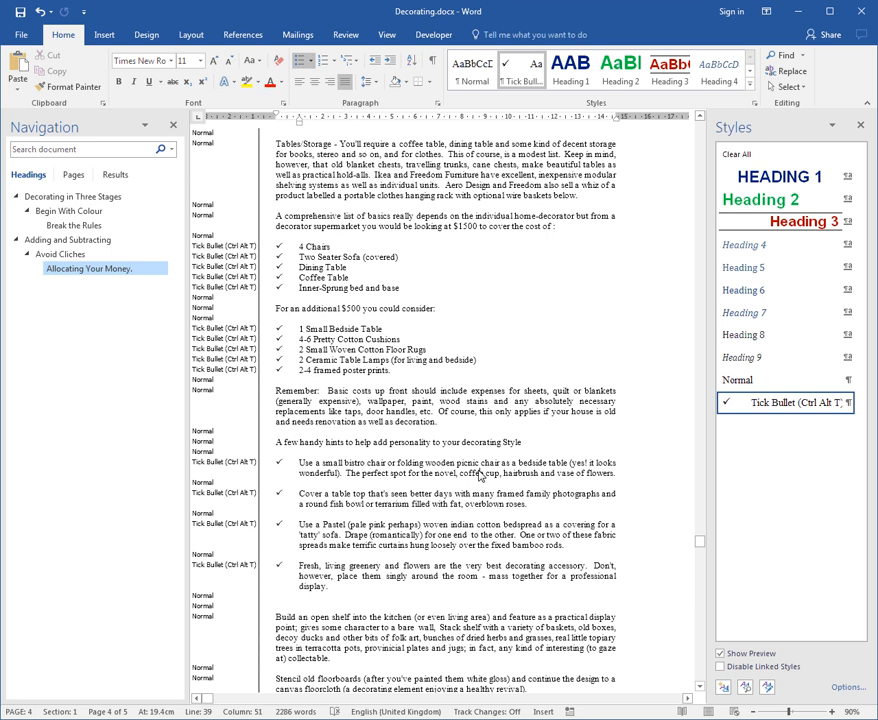
pyautogui.click(341, 370)
pyautogui.click(327, 472)
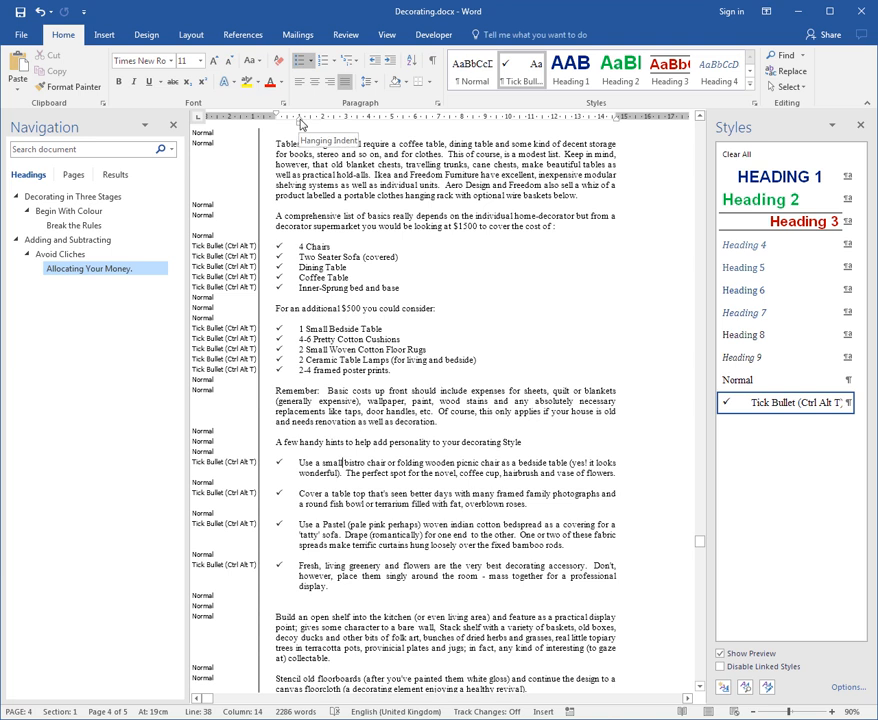
pyautogui.moveTo(300, 123); pyautogui.dragTo(288, 124)
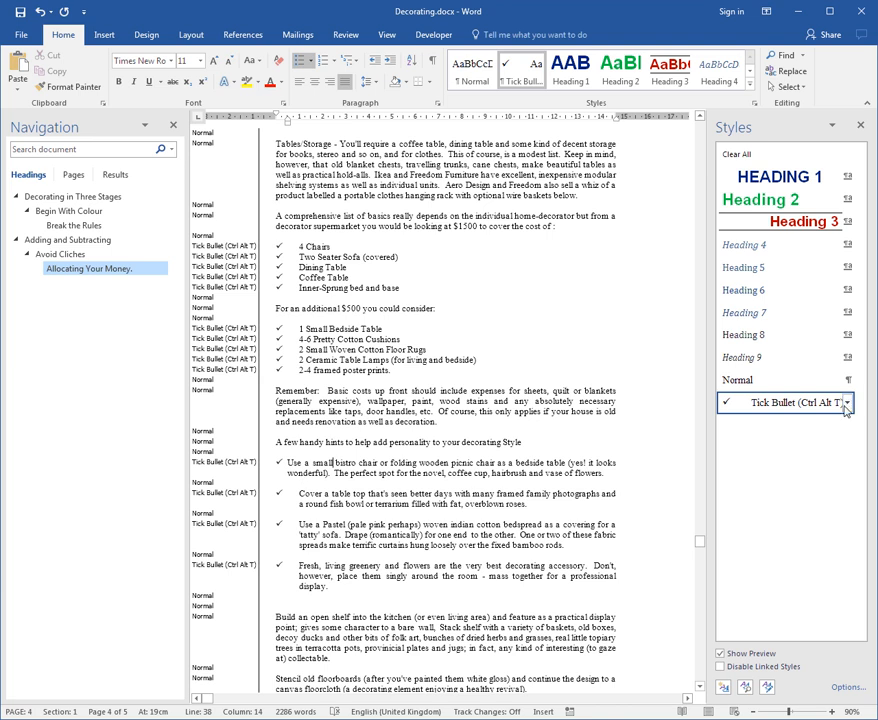
pyautogui.moveTo(851, 408)
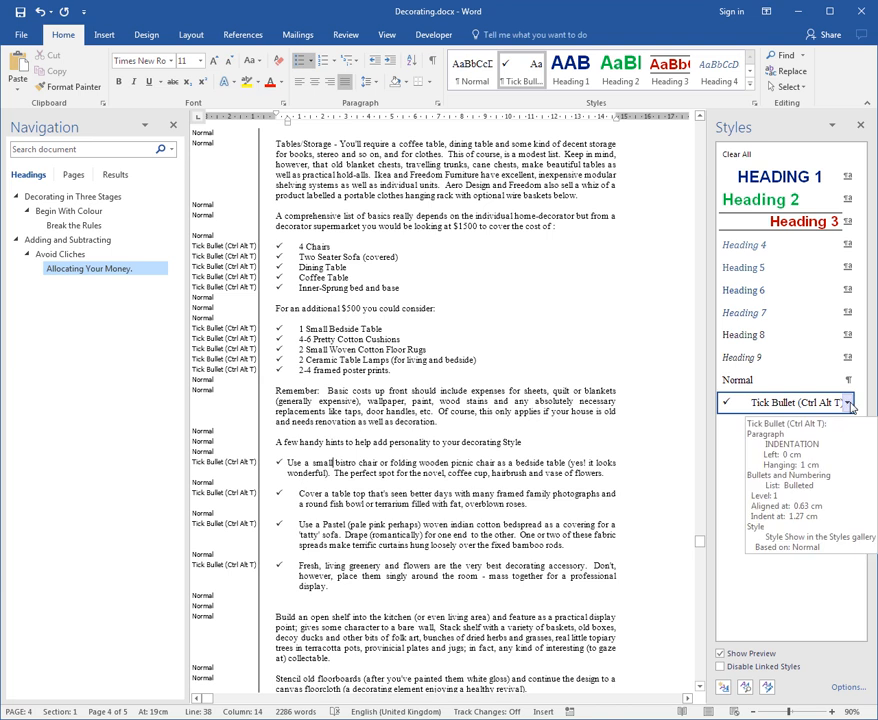
pyautogui.click(850, 404)
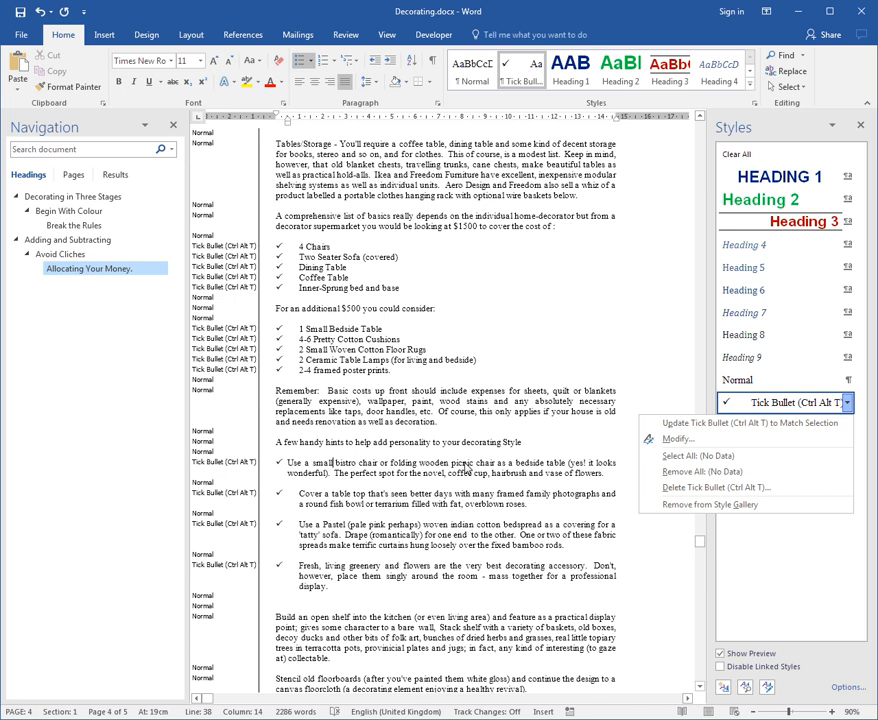
pyautogui.click(692, 424)
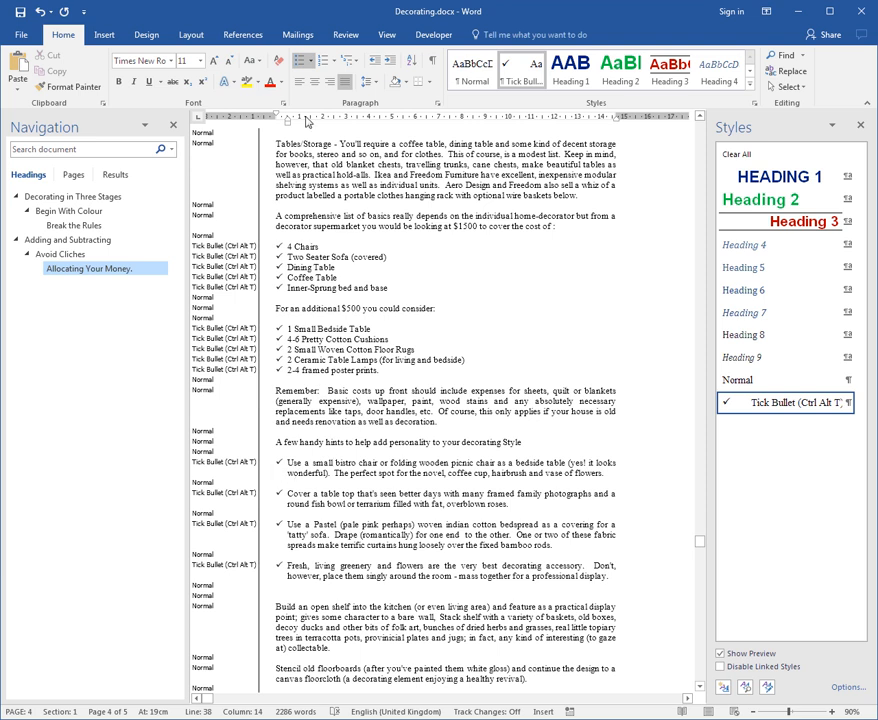
# - Set the bistro chair bullet's hanging indent to 1.5 cm and format its text bold, italic and blue Accent 5
pyautogui.moveTo(288, 121); pyautogui.dragTo(312, 122)
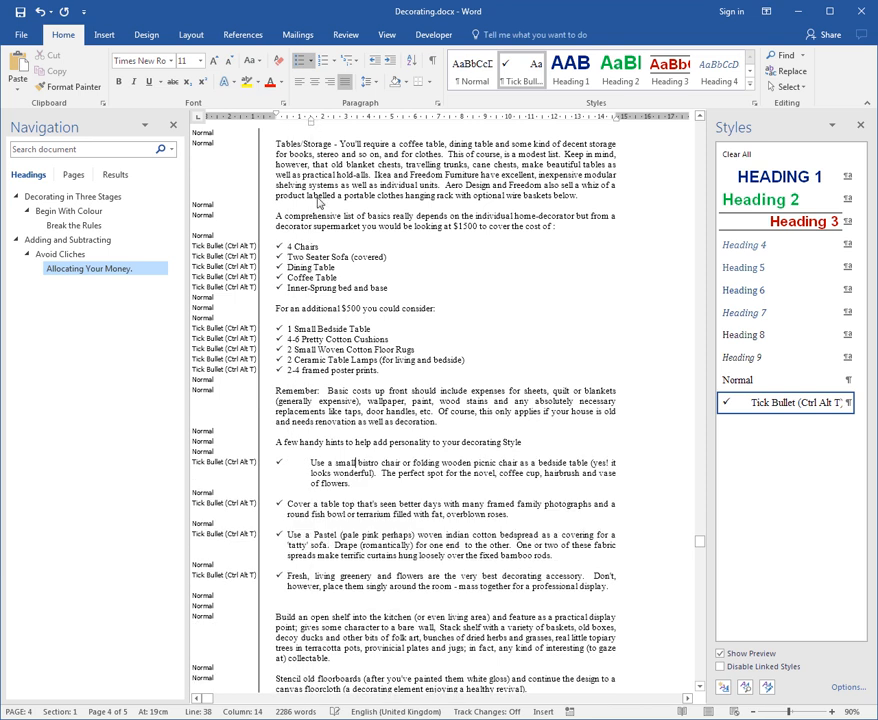
pyautogui.doubleClick(265, 474)
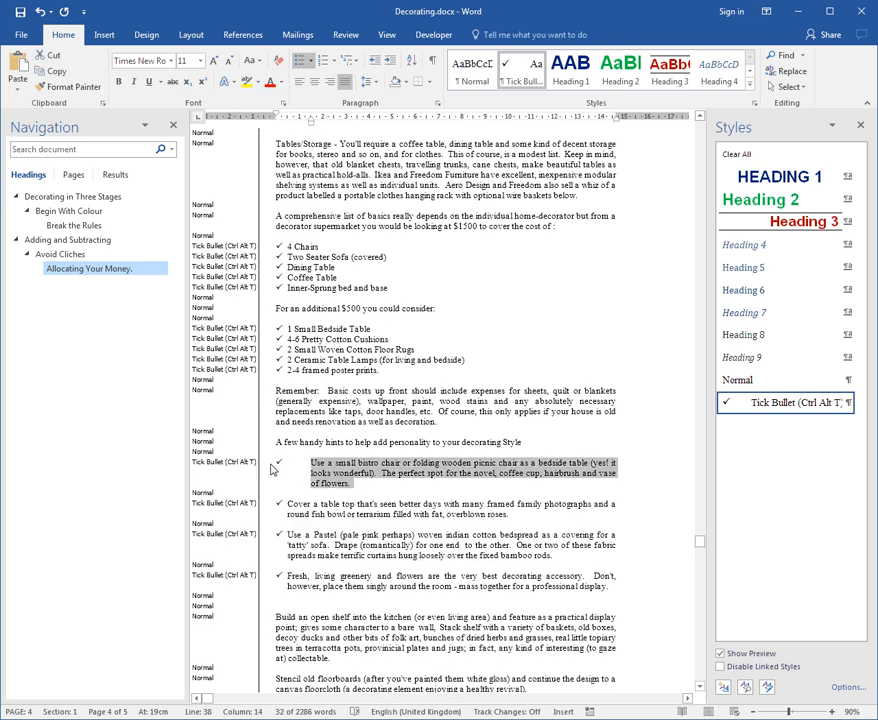
pyautogui.click(118, 84)
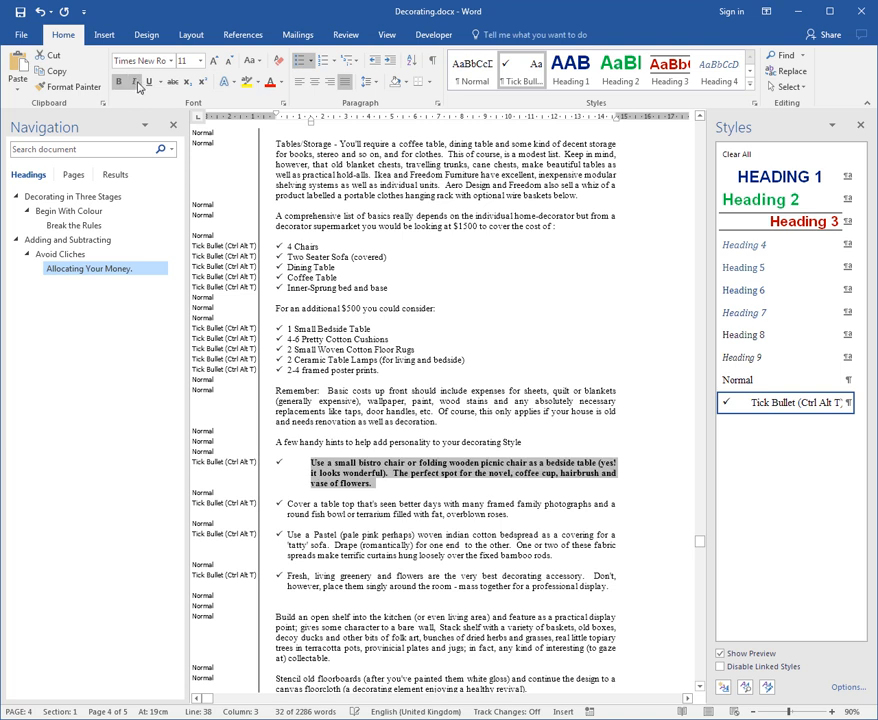
pyautogui.click(131, 82)
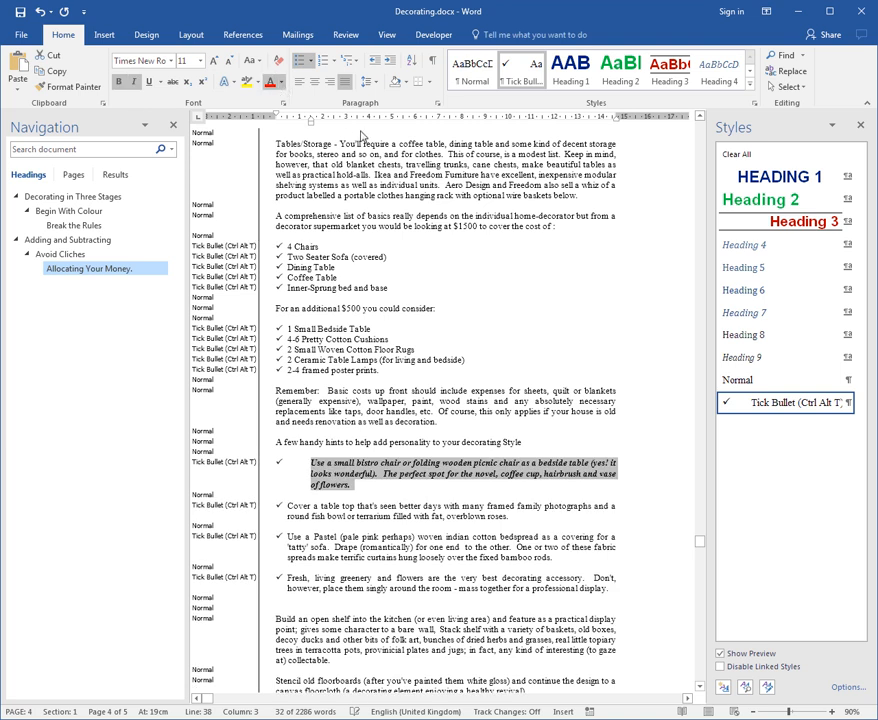
pyautogui.click(362, 133)
pyautogui.click(433, 474)
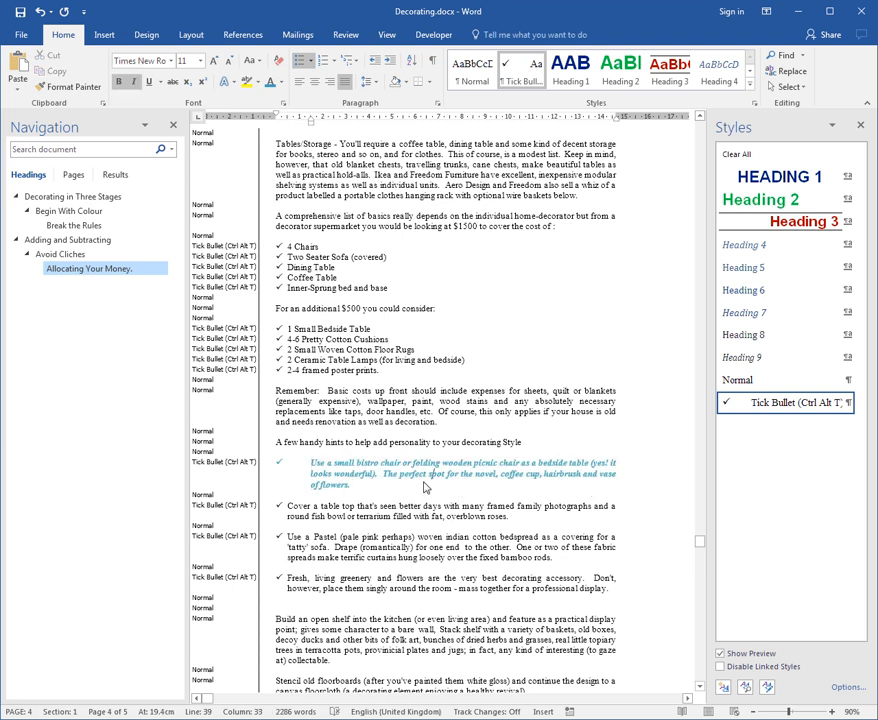
# - Update the Tick Bullet style to match the formatting of the whole bistro chair paragraph
pyautogui.doubleClick(272, 477)
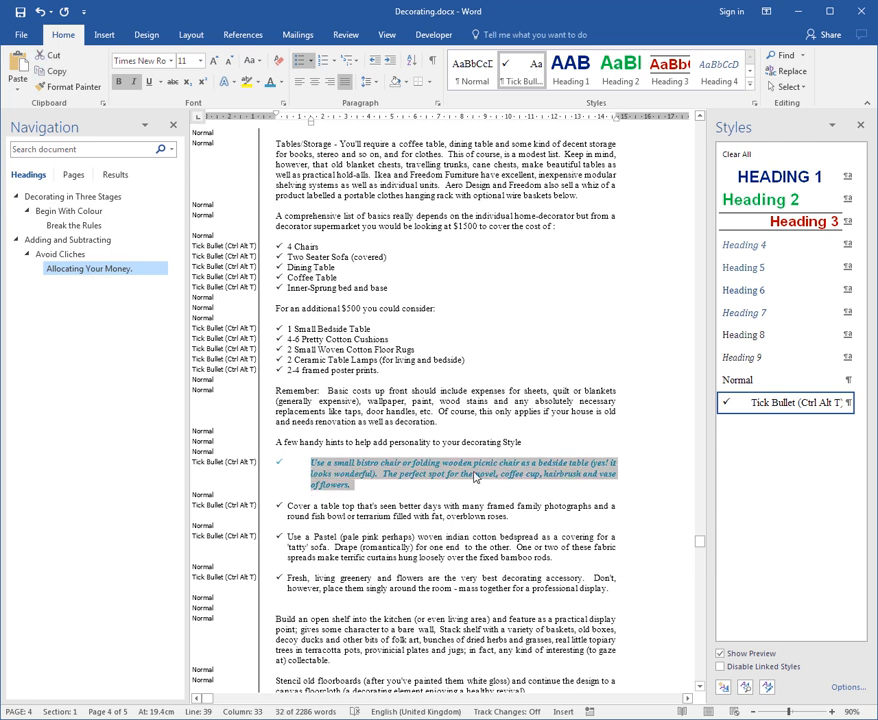
pyautogui.click(848, 403)
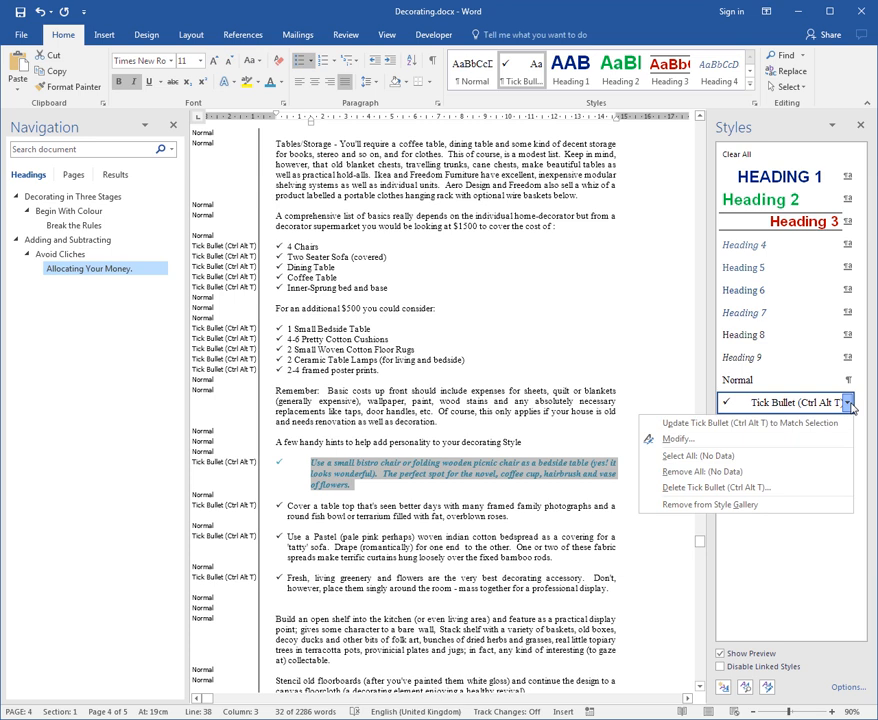
pyautogui.click(730, 424)
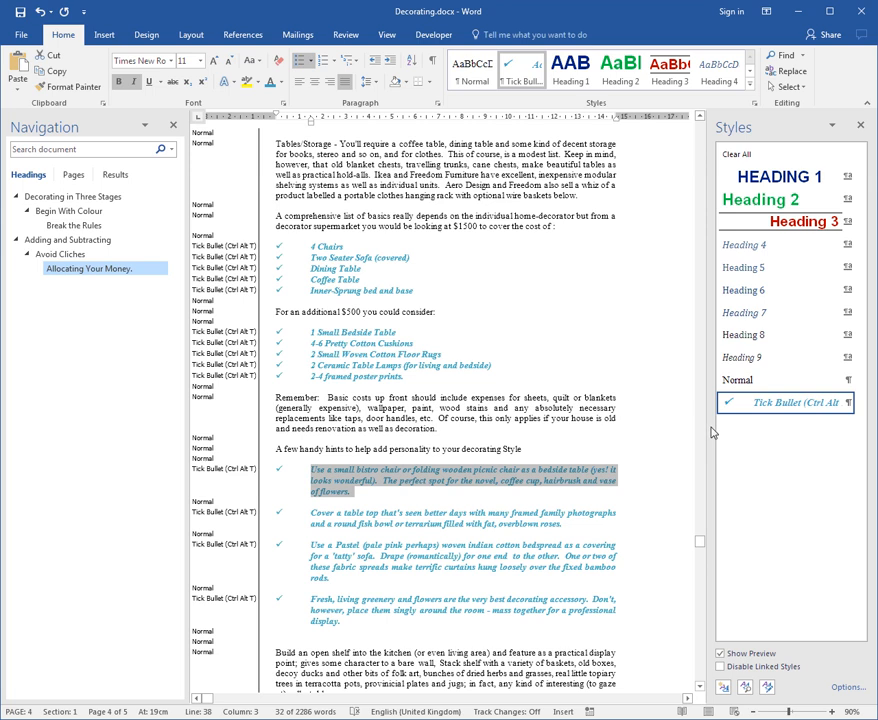
pyautogui.click(596, 485)
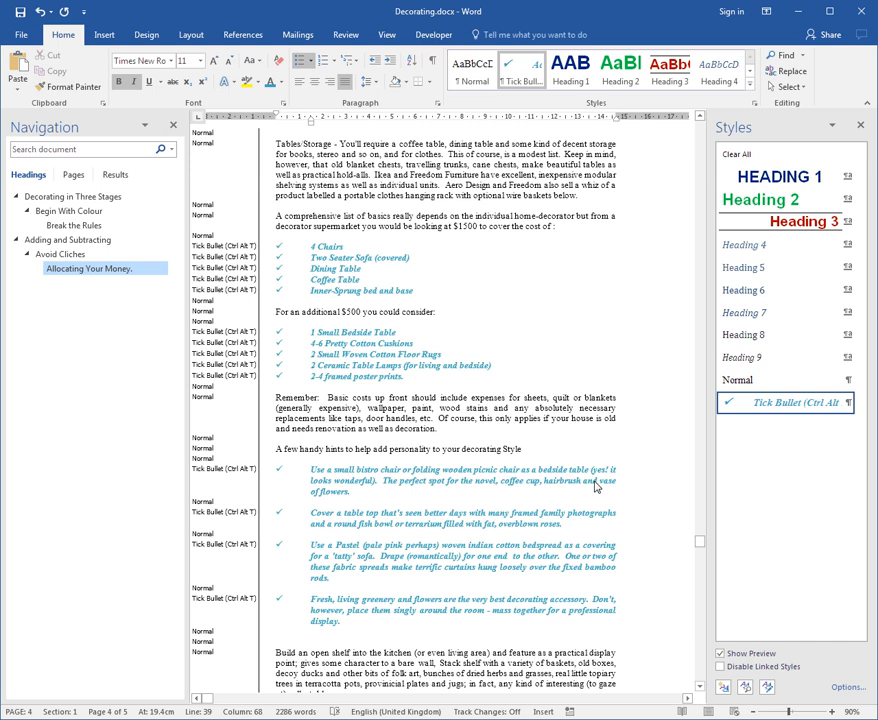
# - Select every paragraph using the Tick Bullet style and apply the Heading 4 style to them
pyautogui.click(520, 472)
pyautogui.moveTo(848, 412)
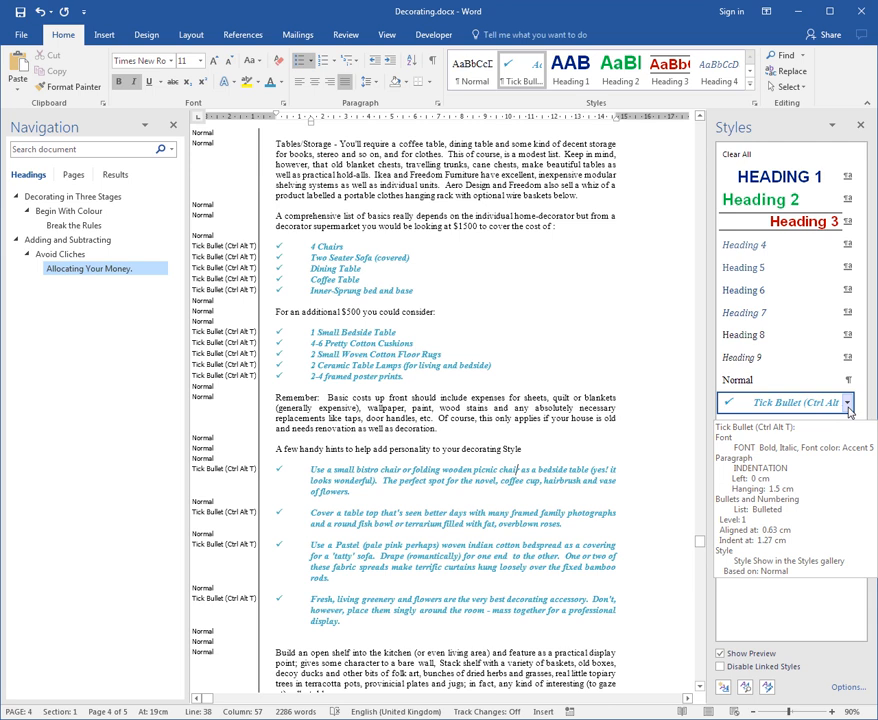
pyautogui.click(847, 403)
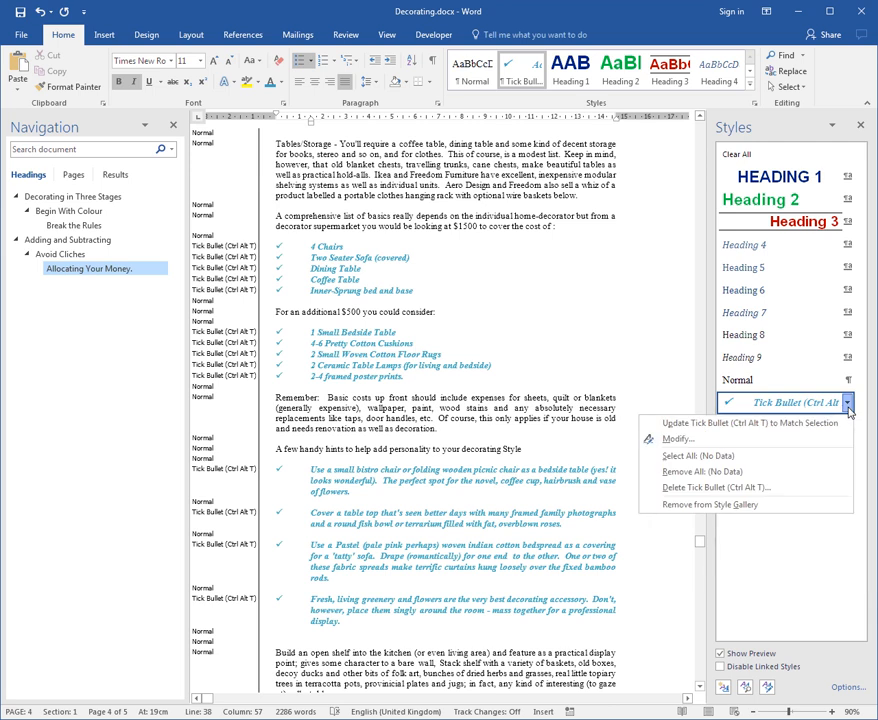
pyautogui.click(727, 458)
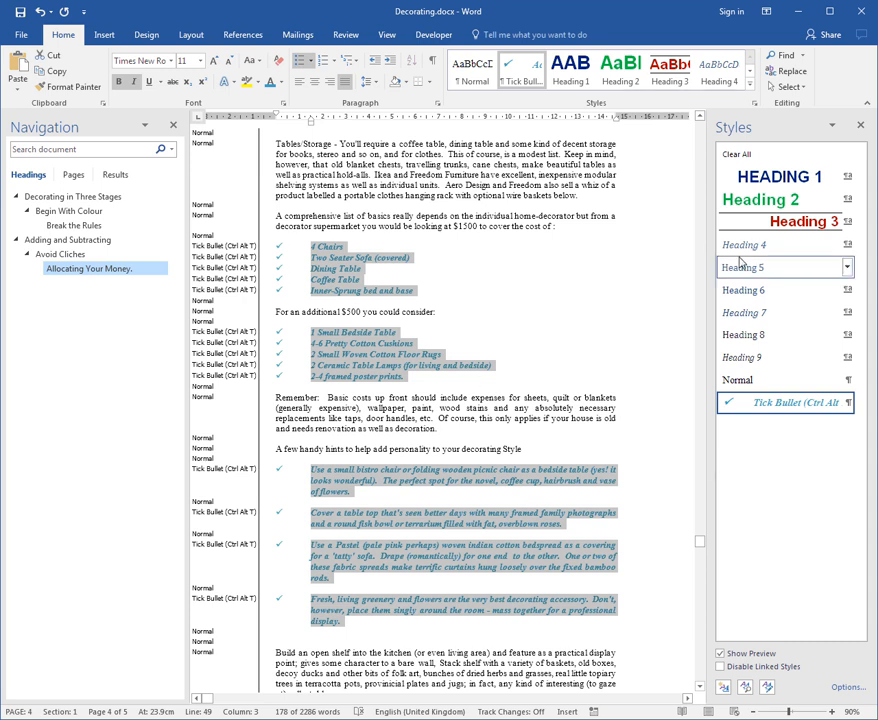
pyautogui.moveTo(757, 253)
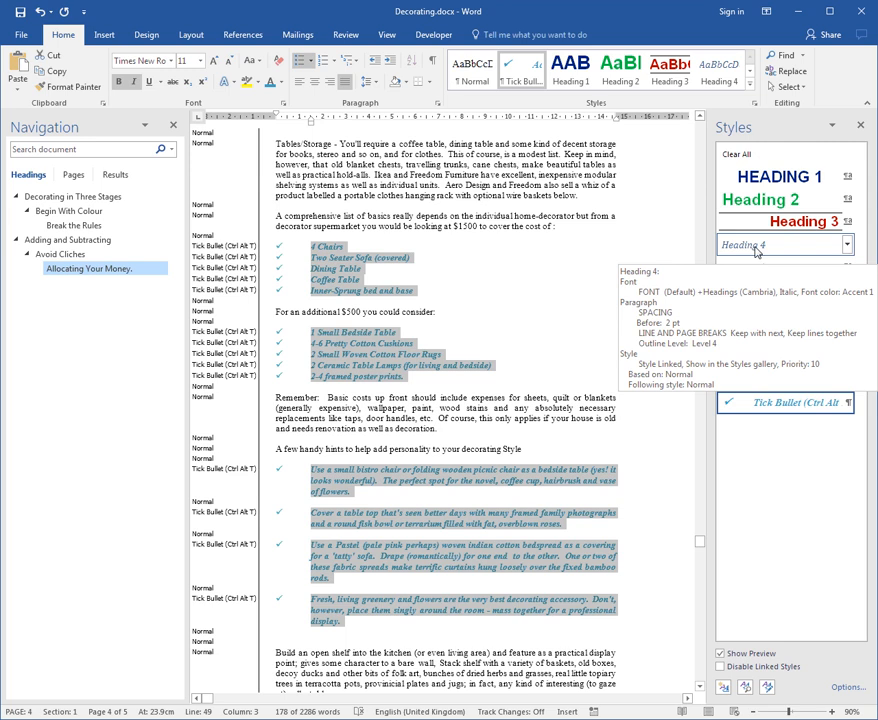
pyautogui.click(740, 248)
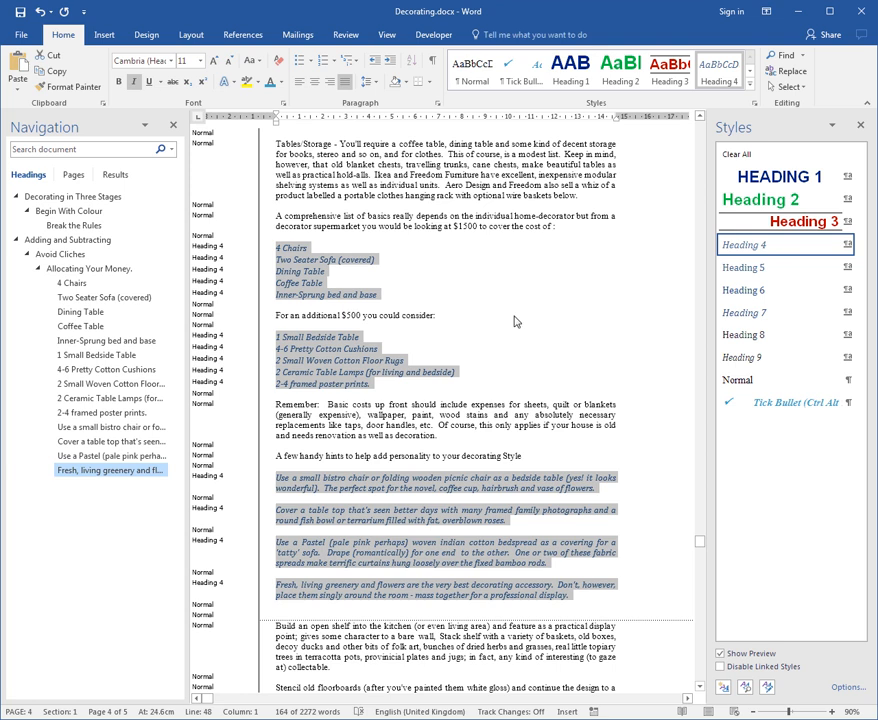
pyautogui.click(396, 216)
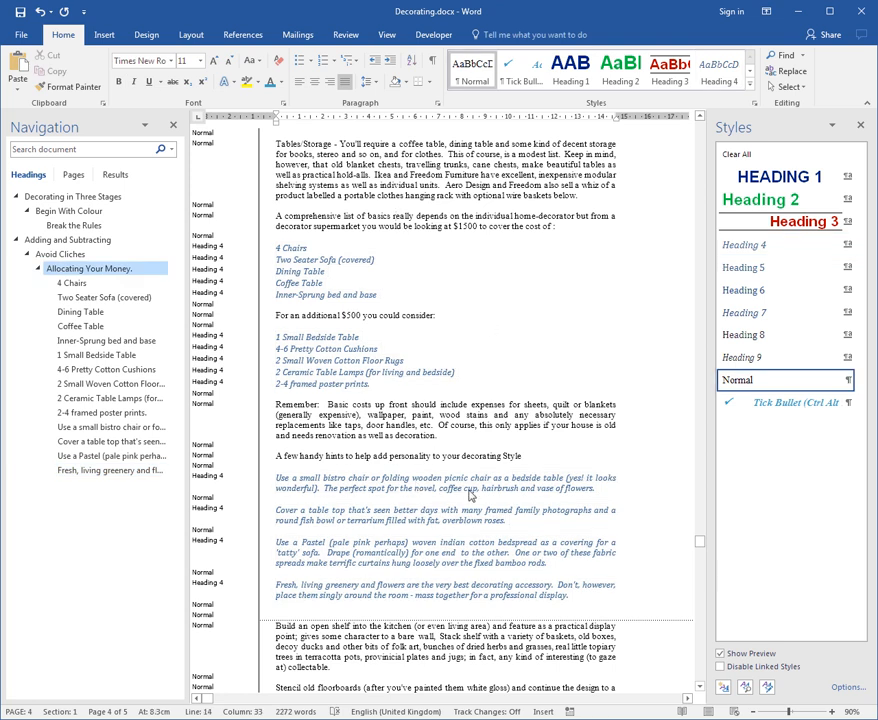
pyautogui.click(470, 492)
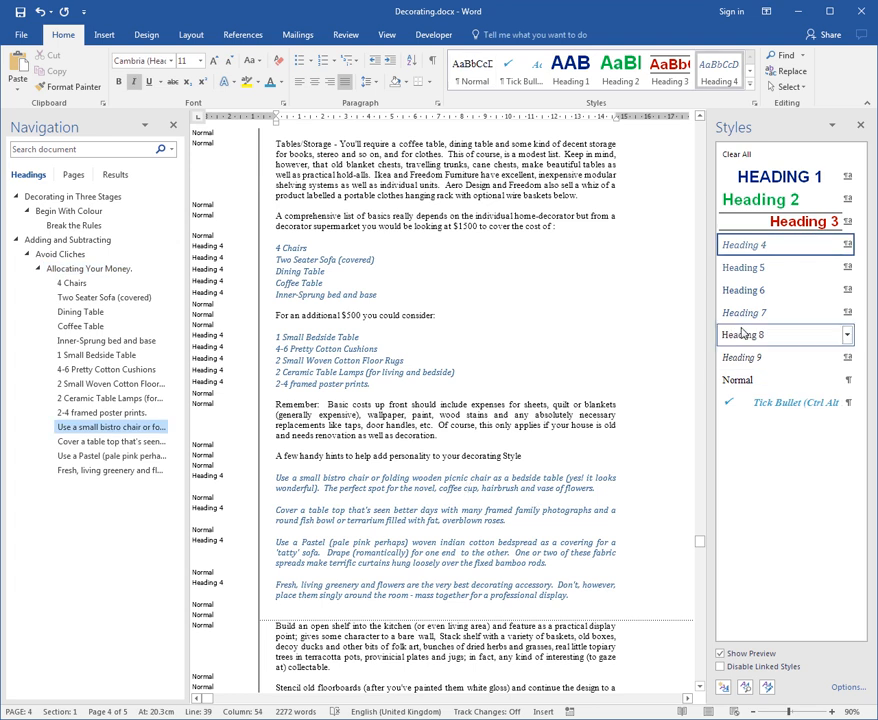
# - Select all instances of the Heading 4 style and apply the Tick Bullet style to them
pyautogui.click(527, 201)
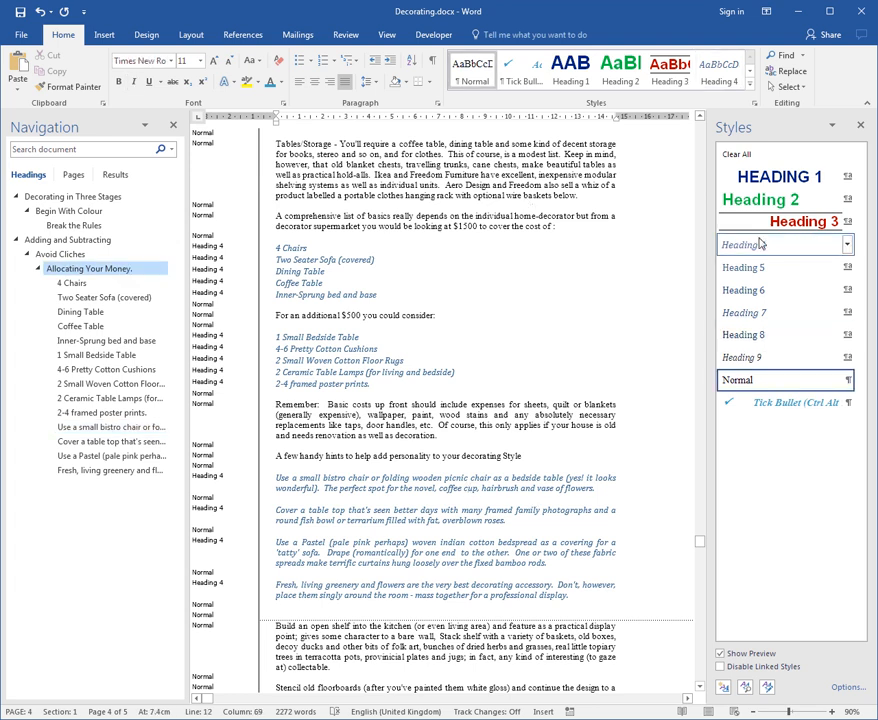
pyautogui.click(847, 245)
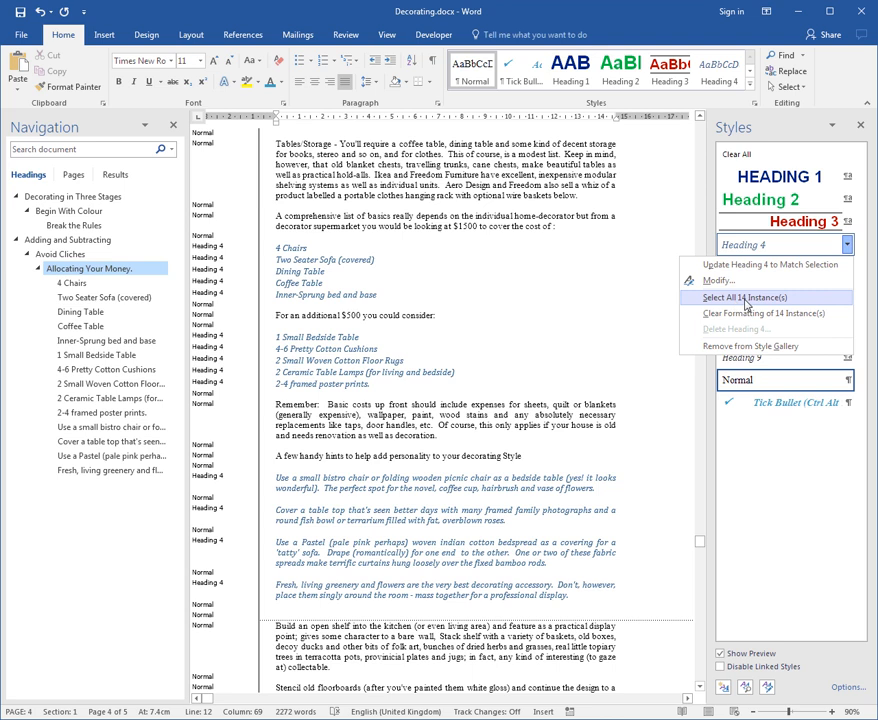
pyautogui.click(744, 298)
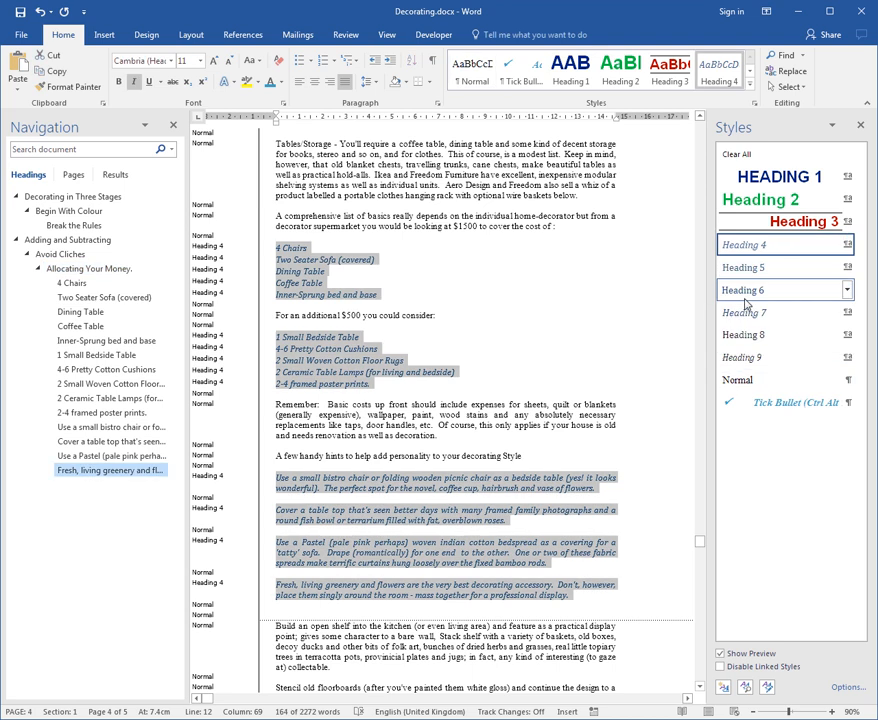
pyautogui.click(787, 404)
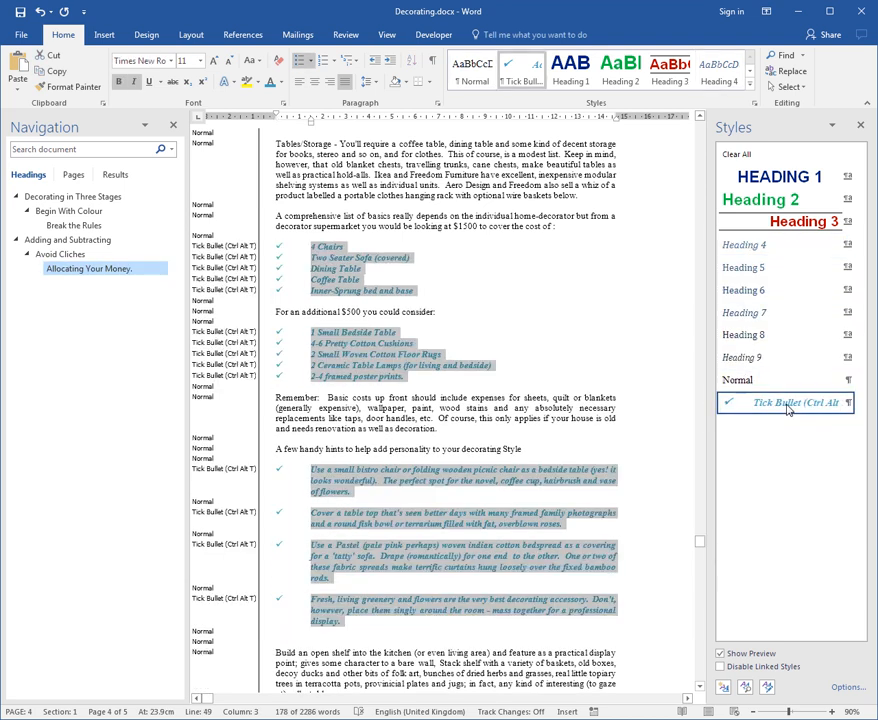
pyautogui.click(524, 233)
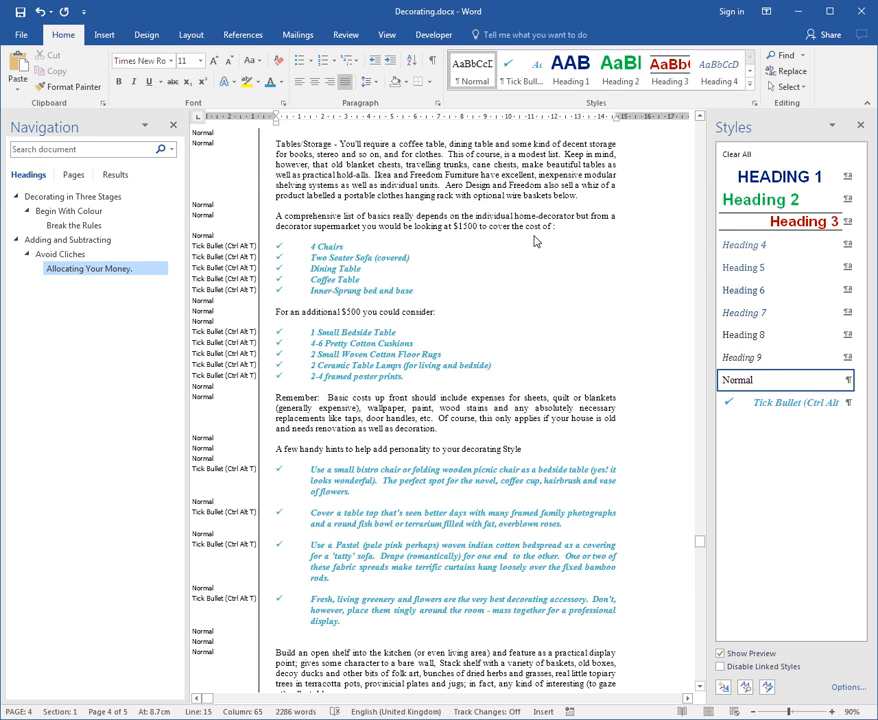
# - Select all instances of the Tick Bullet style, apply the Normal style to them, and check the style's usage options
pyautogui.click(847, 403)
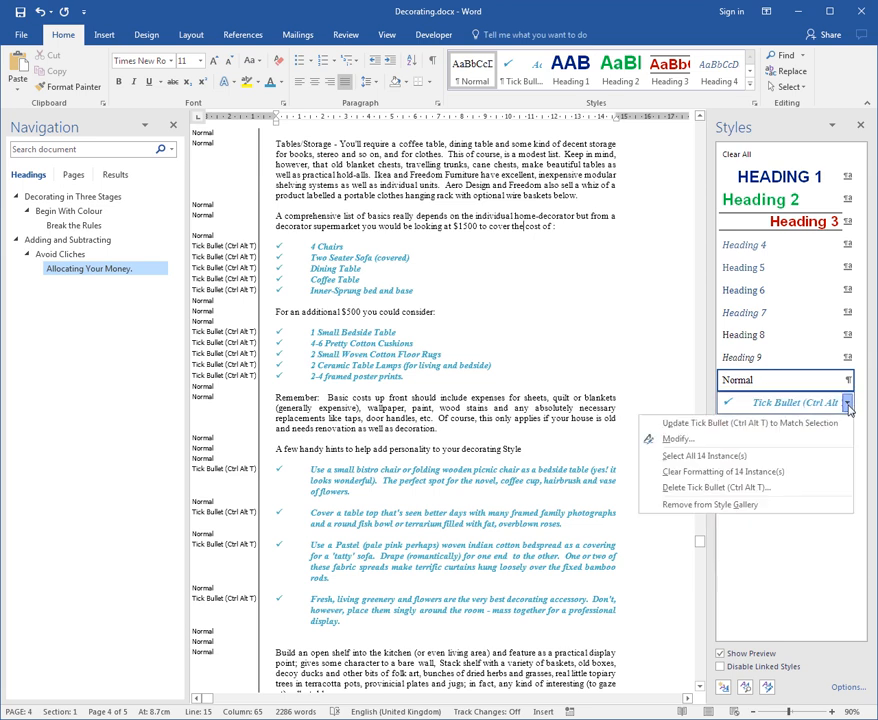
pyautogui.click(776, 459)
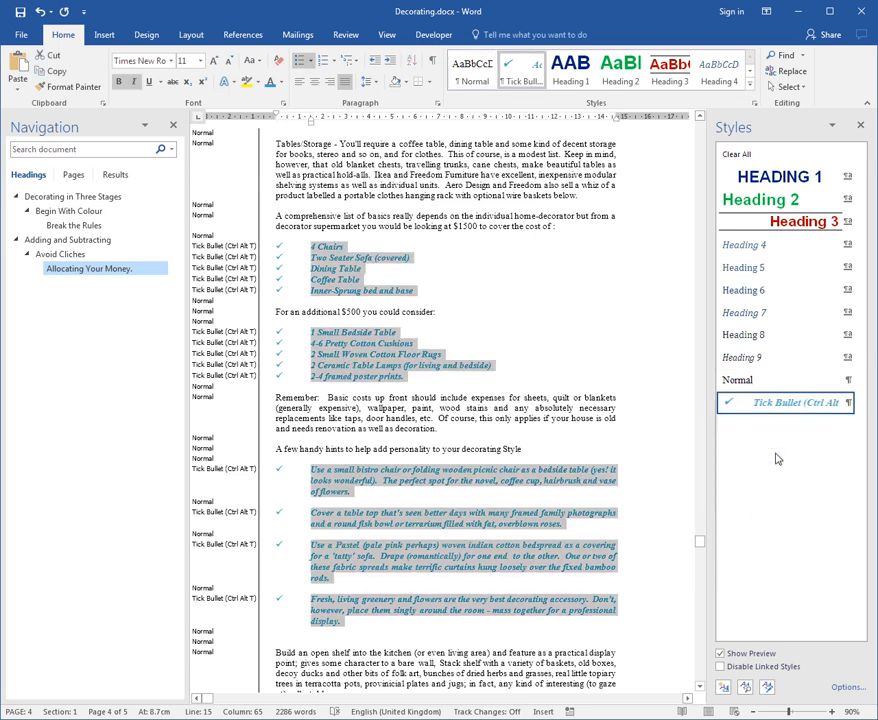
pyautogui.click(751, 385)
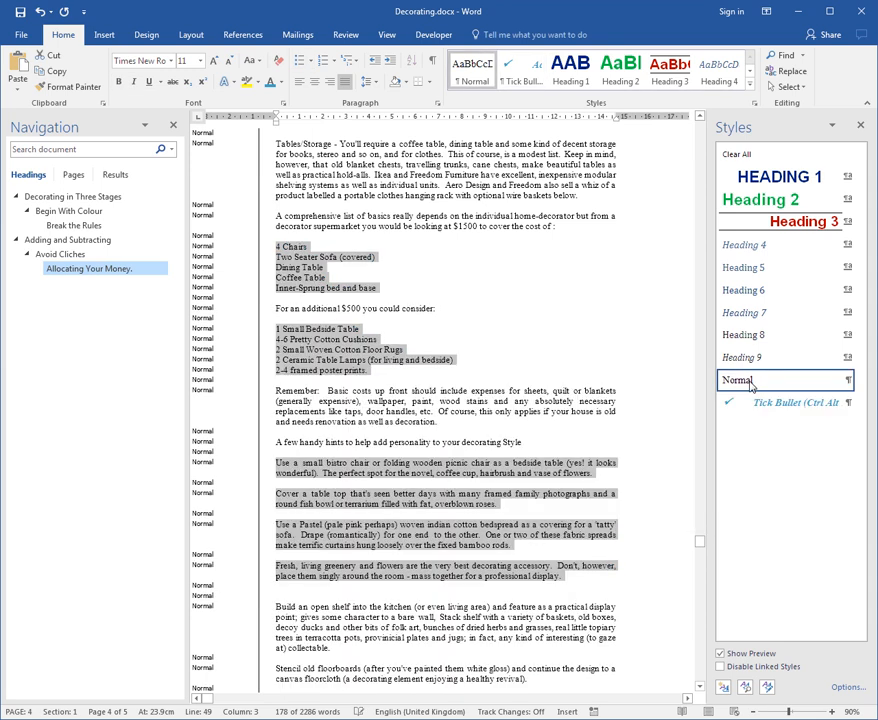
pyautogui.click(497, 417)
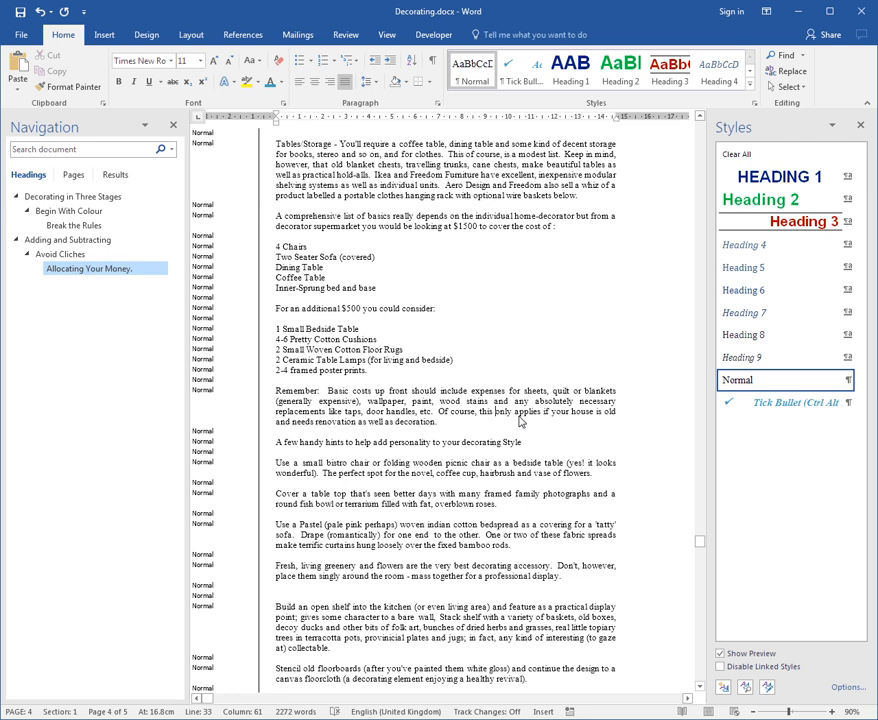
pyautogui.click(847, 403)
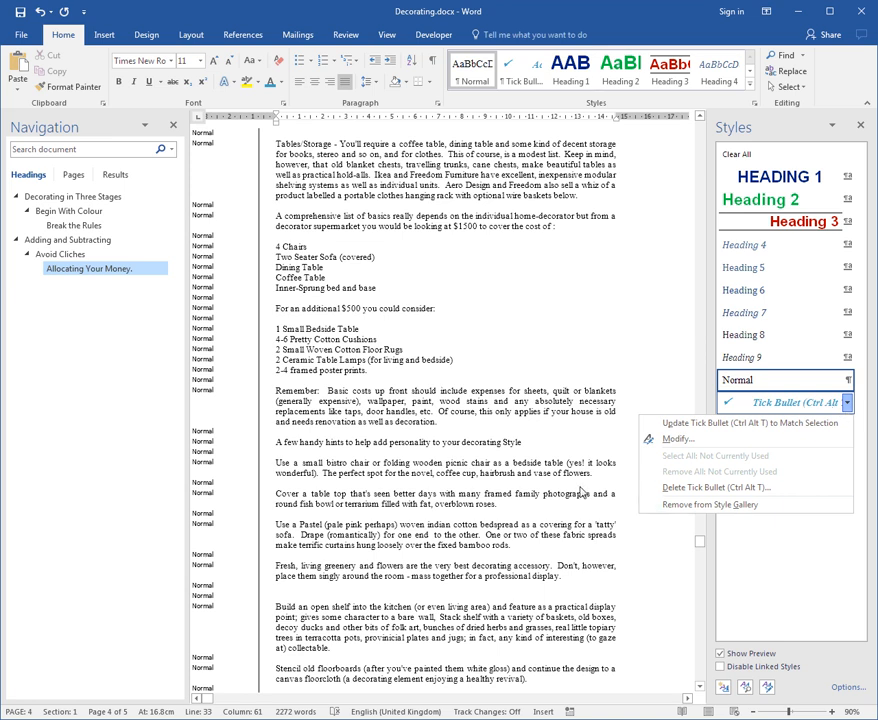
pyautogui.click(476, 483)
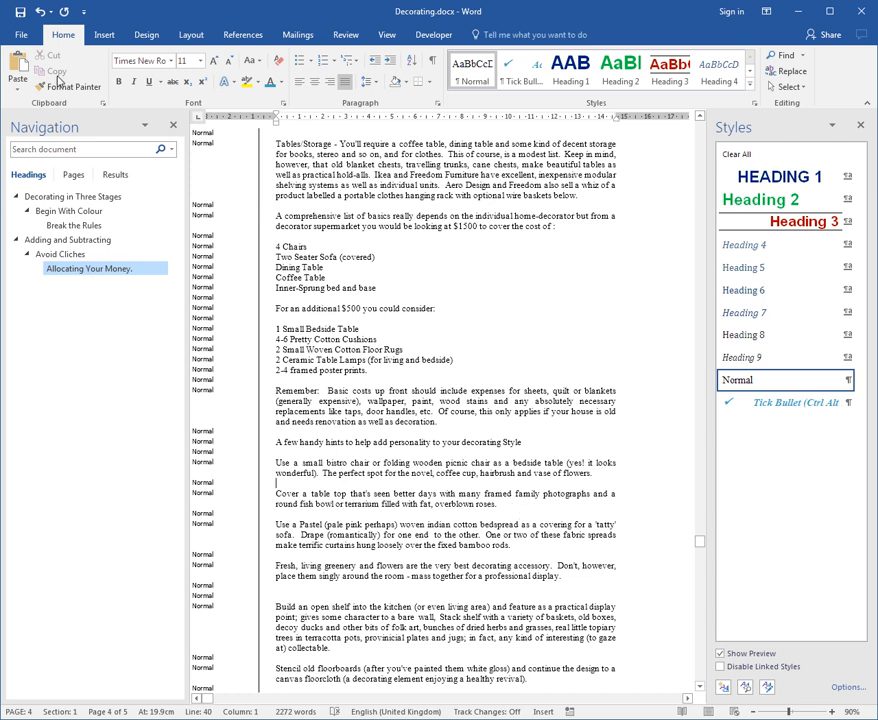
# - Set up the document's print job to output the list of styles used instead of all pages
pyautogui.click(22, 34)
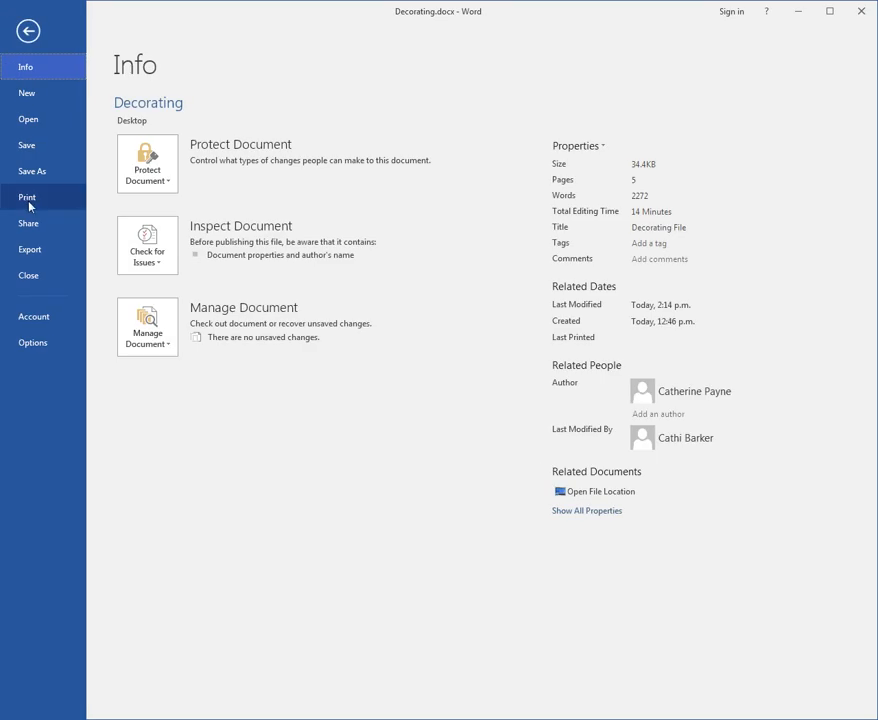
pyautogui.click(29, 203)
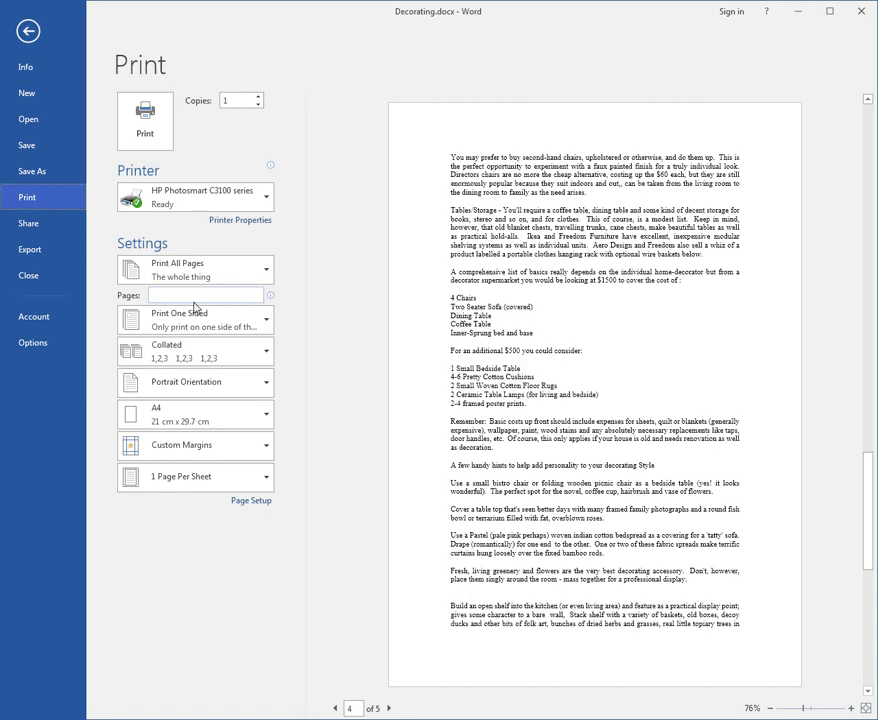
pyautogui.click(267, 273)
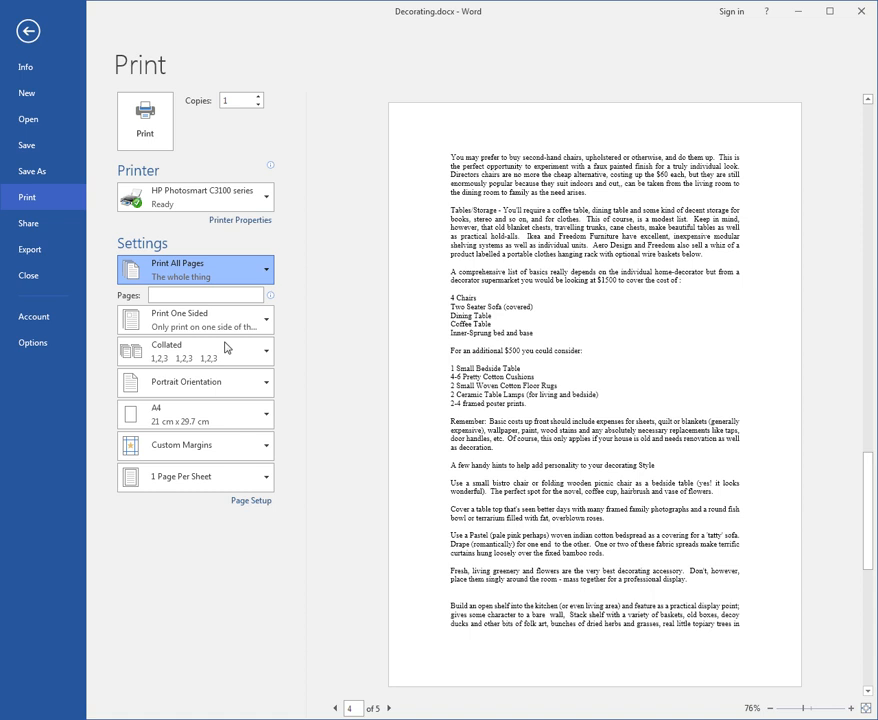
pyautogui.click(239, 511)
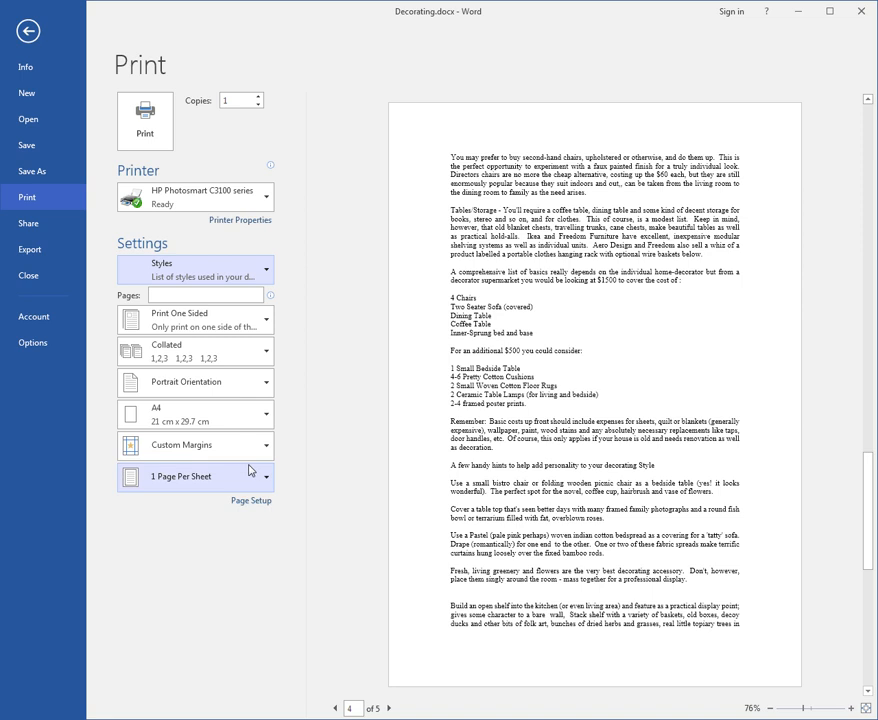
# - Print the styles list to a PDF printer, save it on the Desktop as Decorating.pdf, and review both pages
pyautogui.moveTo(235, 211)
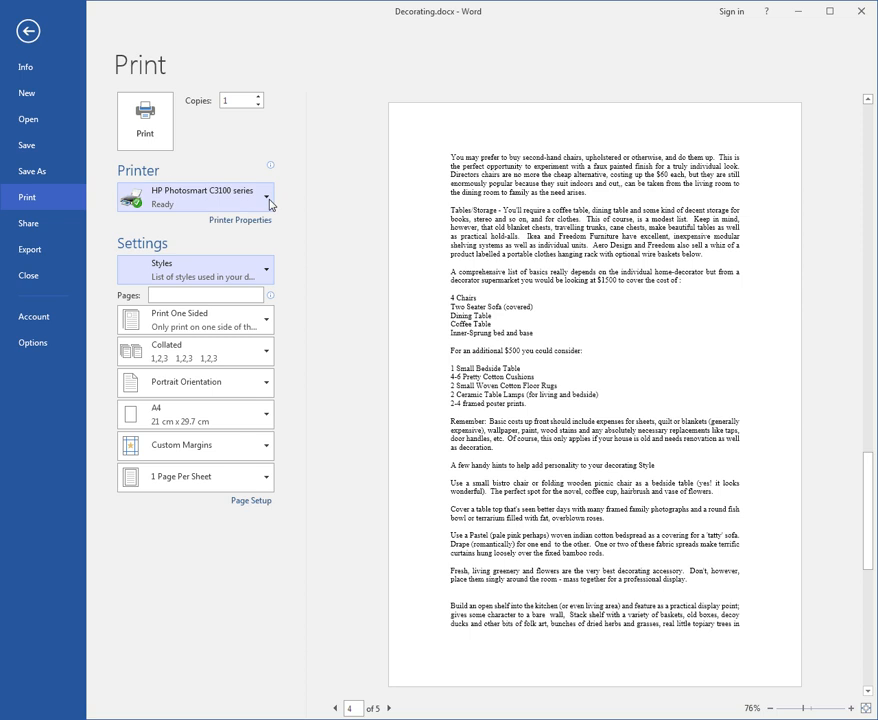
pyautogui.click(268, 198)
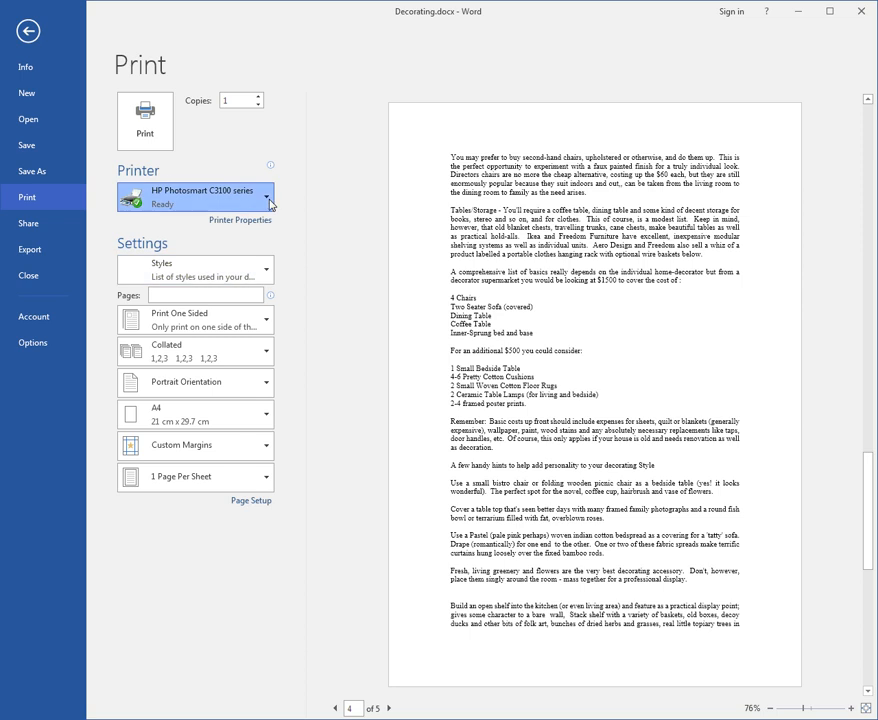
pyautogui.click(204, 242)
pyautogui.click(162, 142)
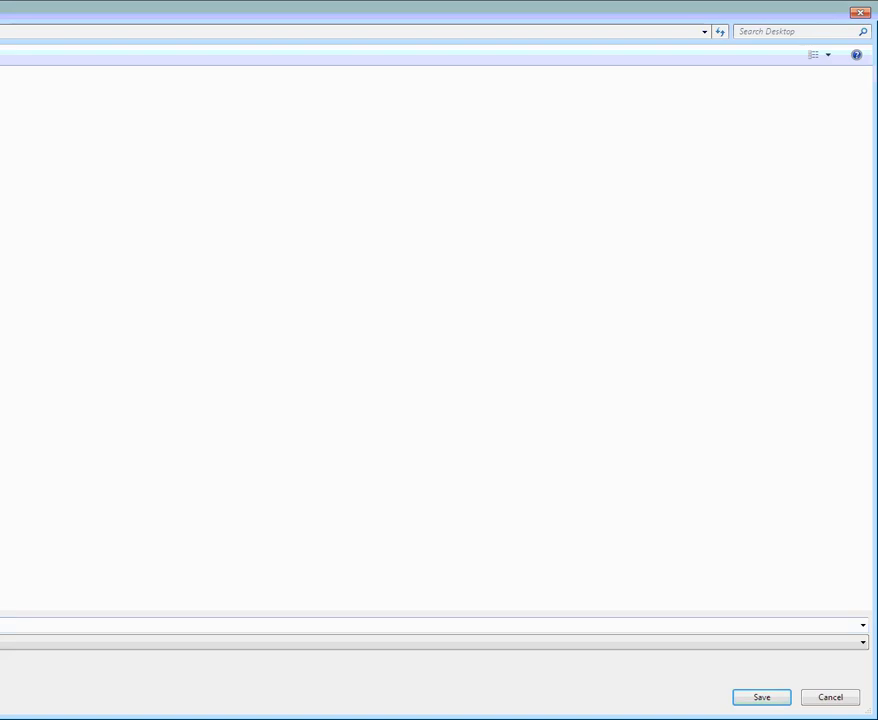
pyautogui.click(772, 697)
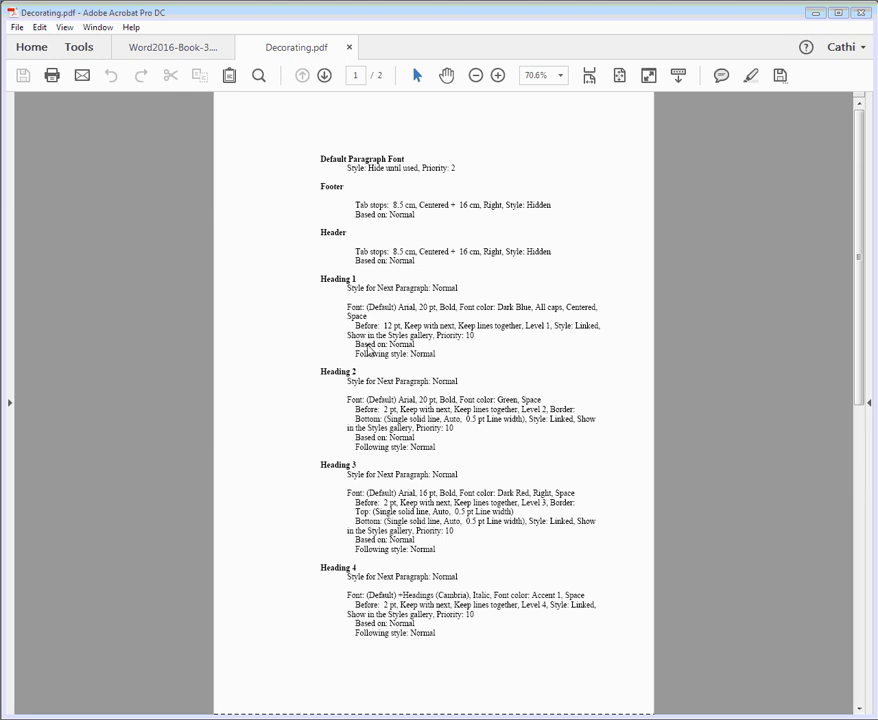
pyautogui.click(324, 75)
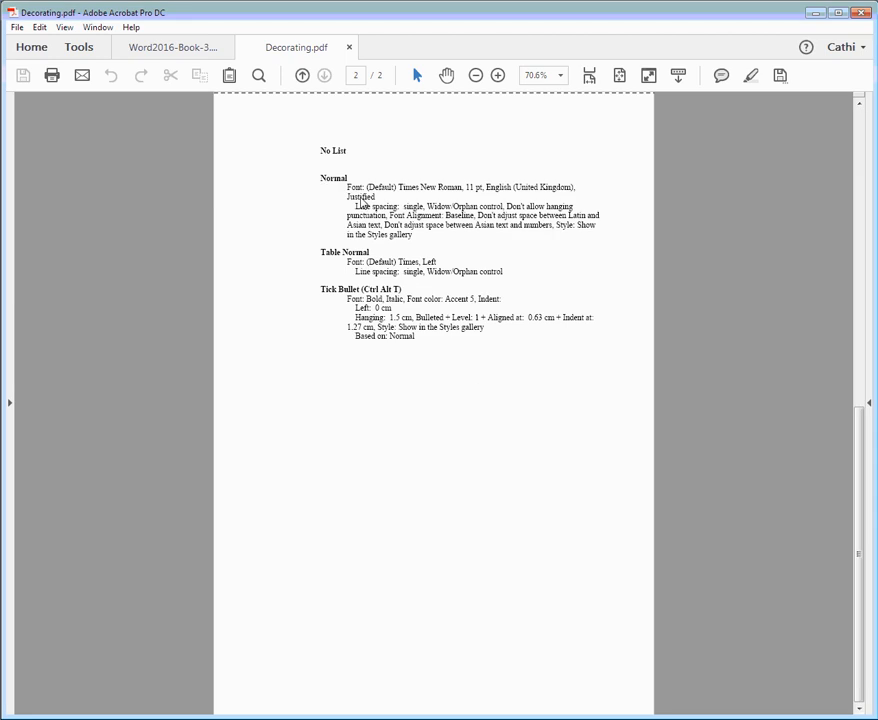
pyautogui.click(302, 75)
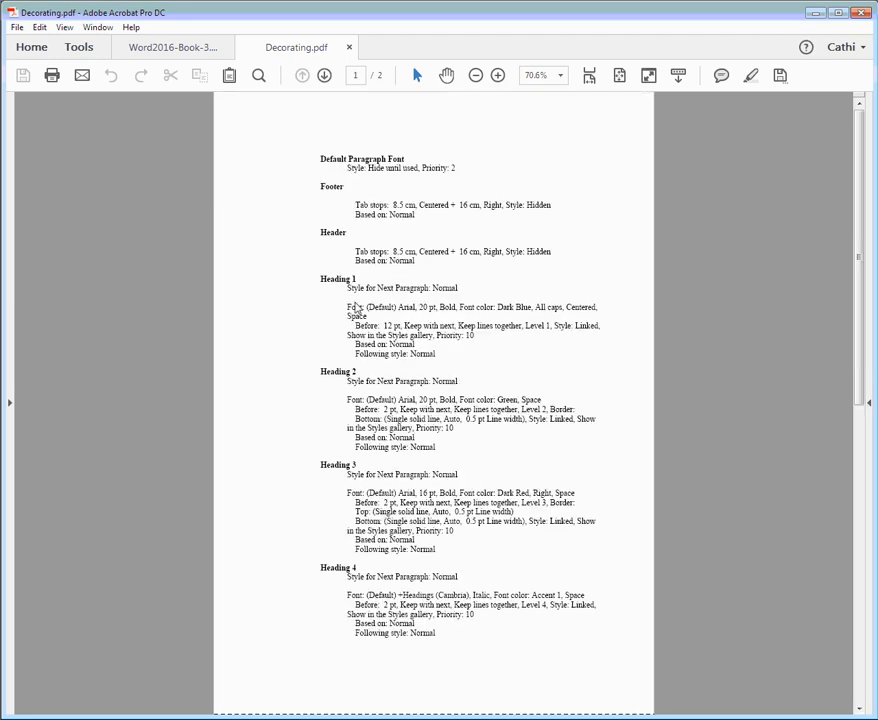